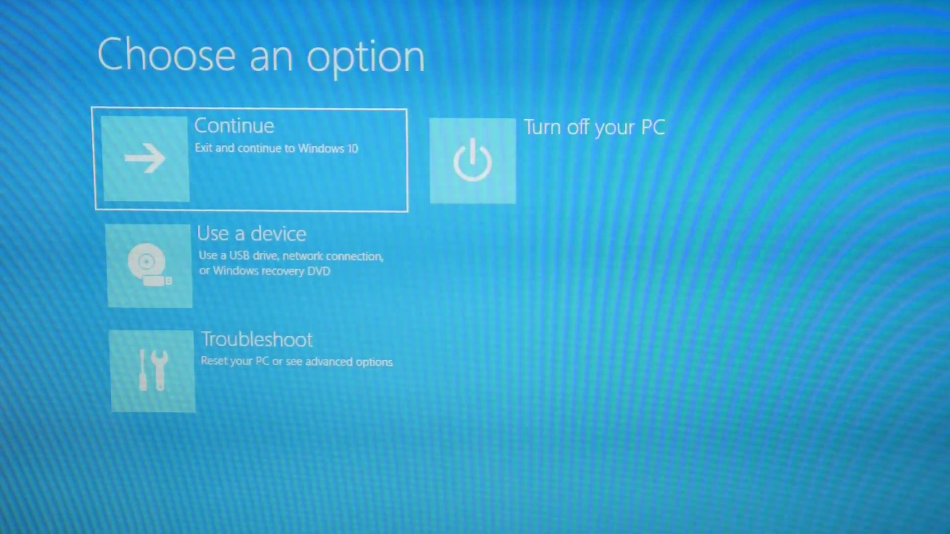
Step: Move the highlight down through the Choose an option recovery menu
key("Down")
key("Down")
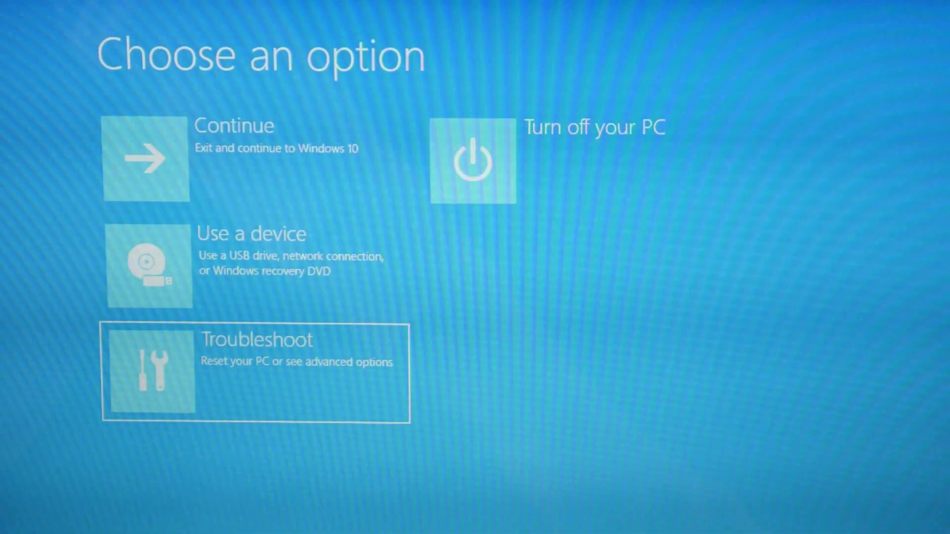
Step: Go to Troubleshoot > Reset this PC, pick Remove everything, and highlight Fully clean the drive
key("Return")
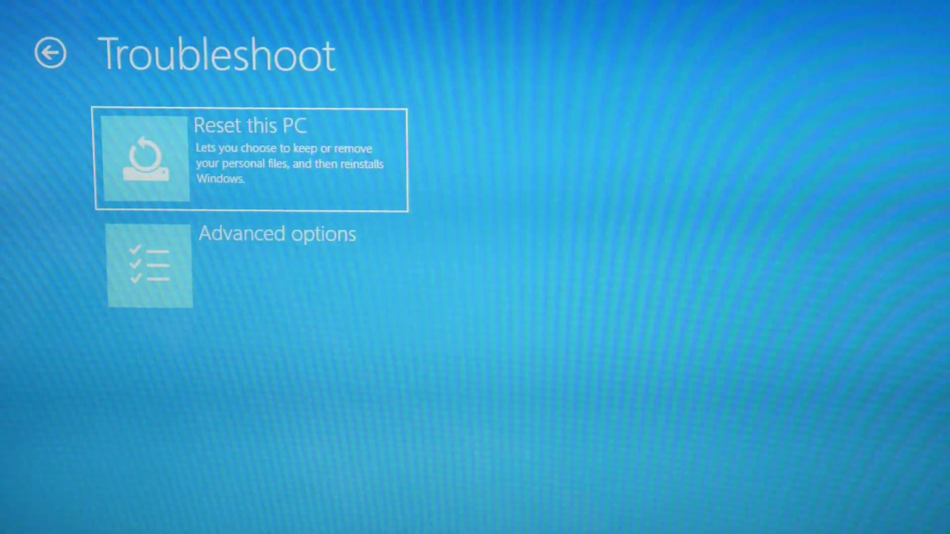
key("Return")
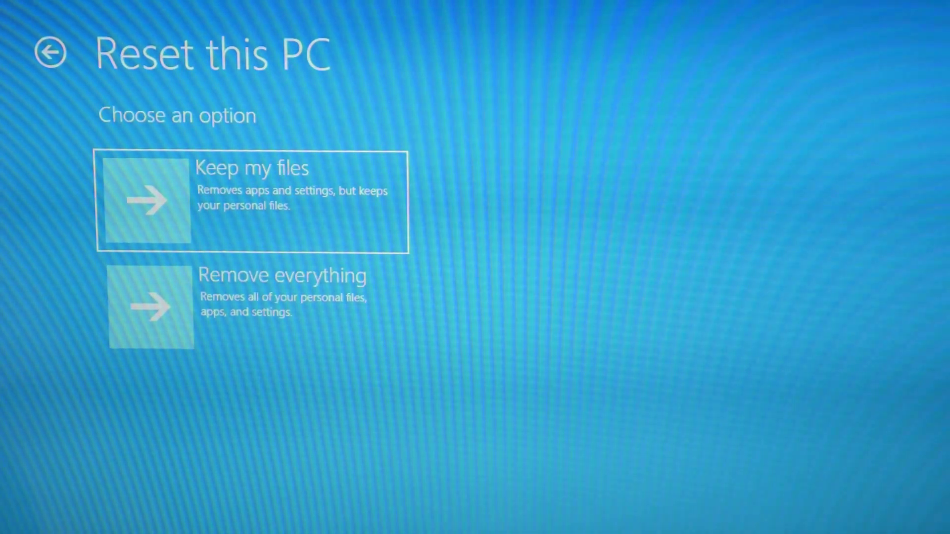
key("Down")
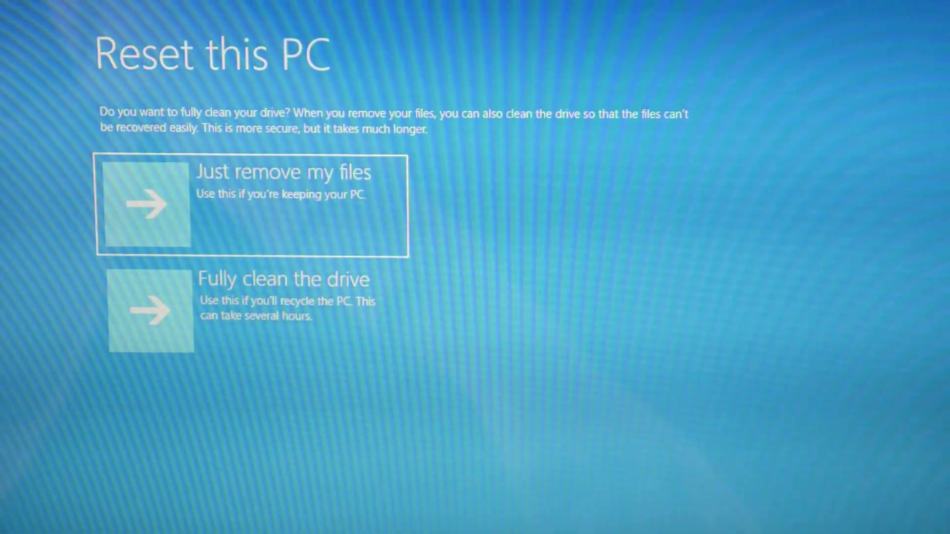
key("Down")
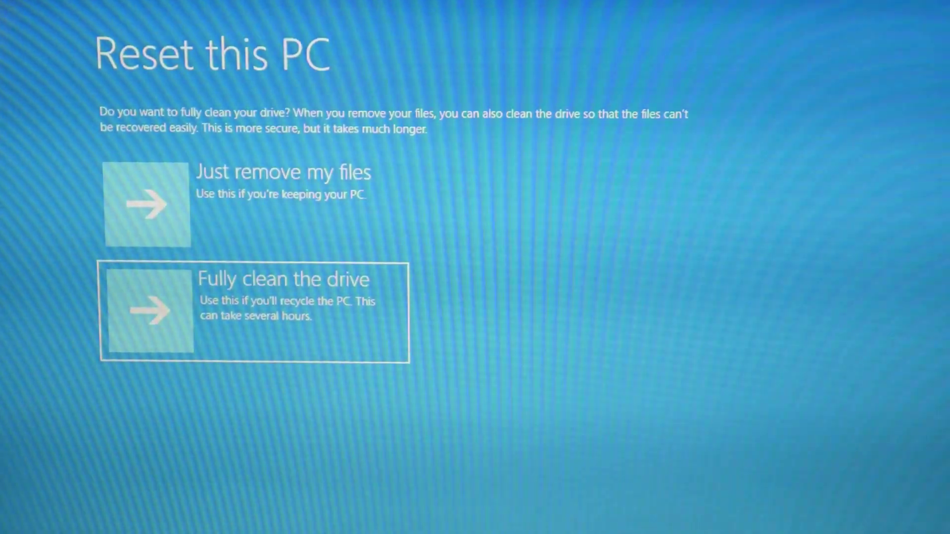